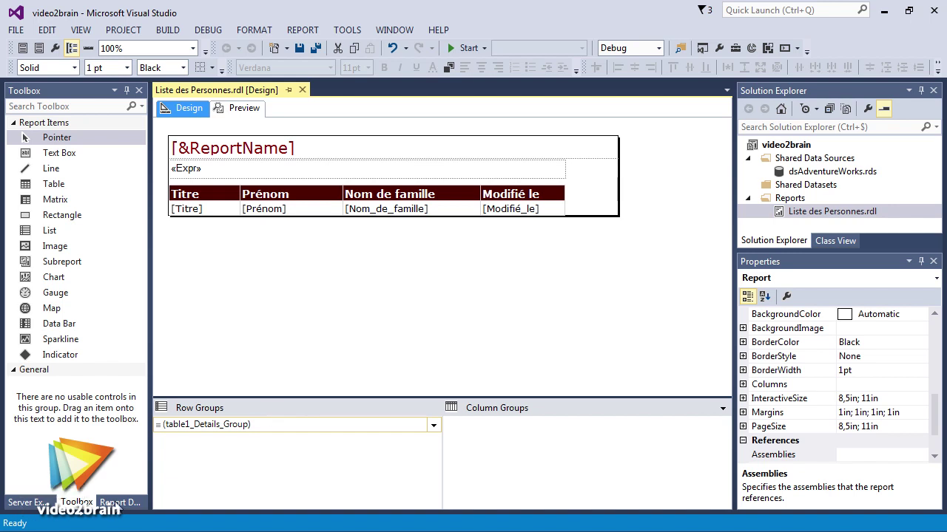
Step: Open the query of the dsPerson dataset in the query designer
left_click(118, 503)
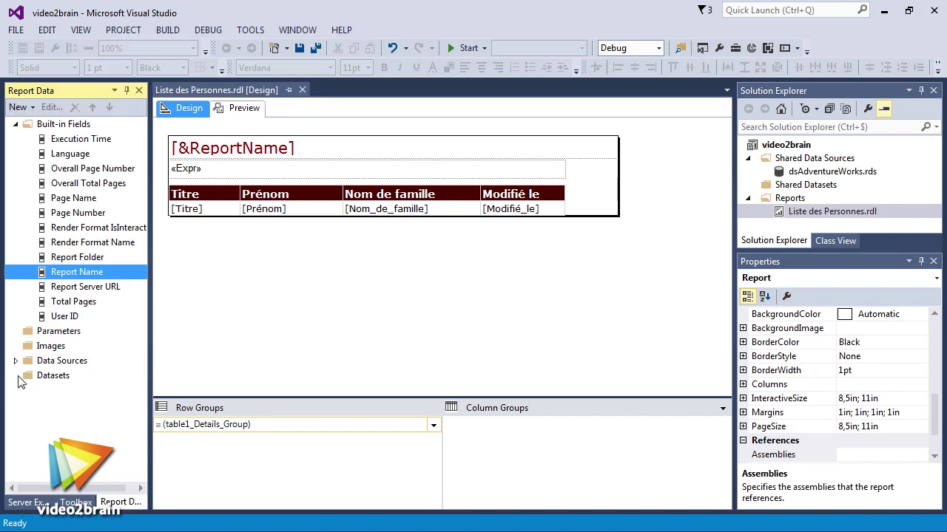
left_click(17, 375)
right_click(47, 392)
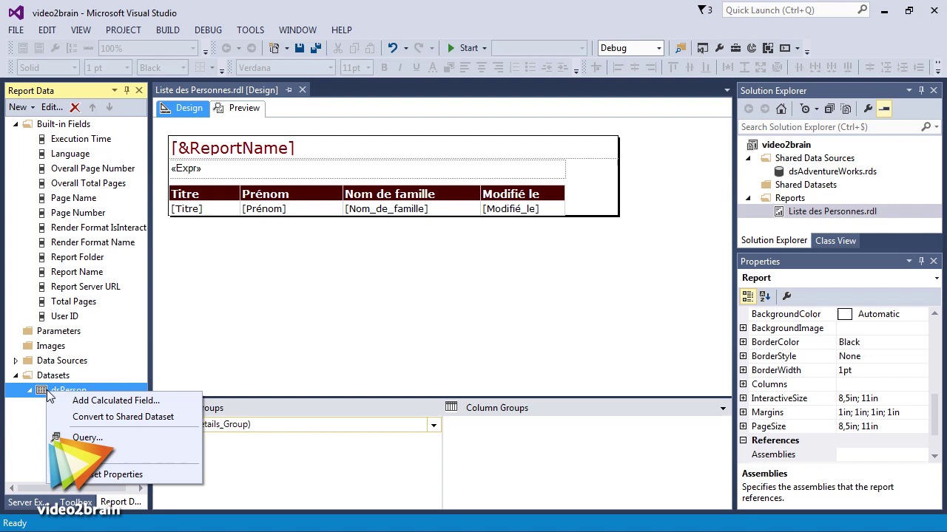
left_click(82, 437)
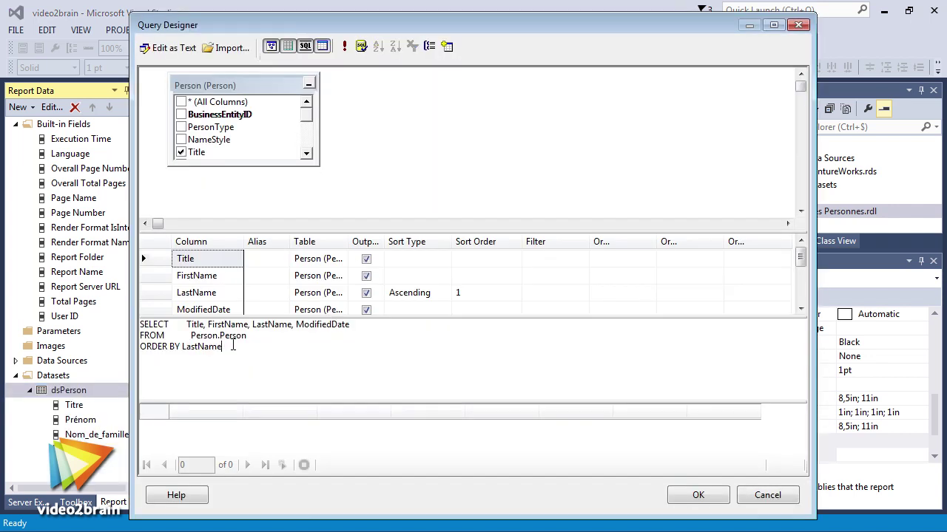
key("Up")
key("Return")
type("WHERE")
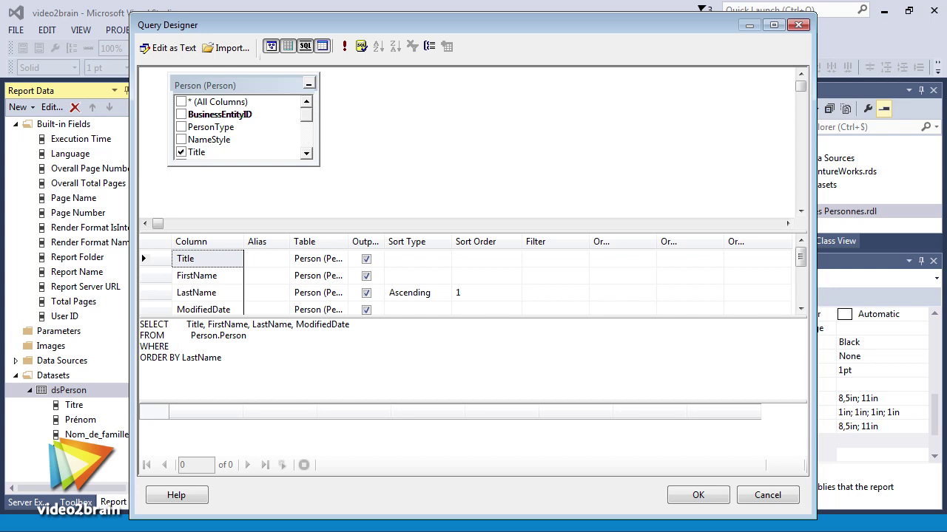
type("@")
type("PremiereL")
type("ettre")
type("LastName L")
type("IKE @PremiereLettre")
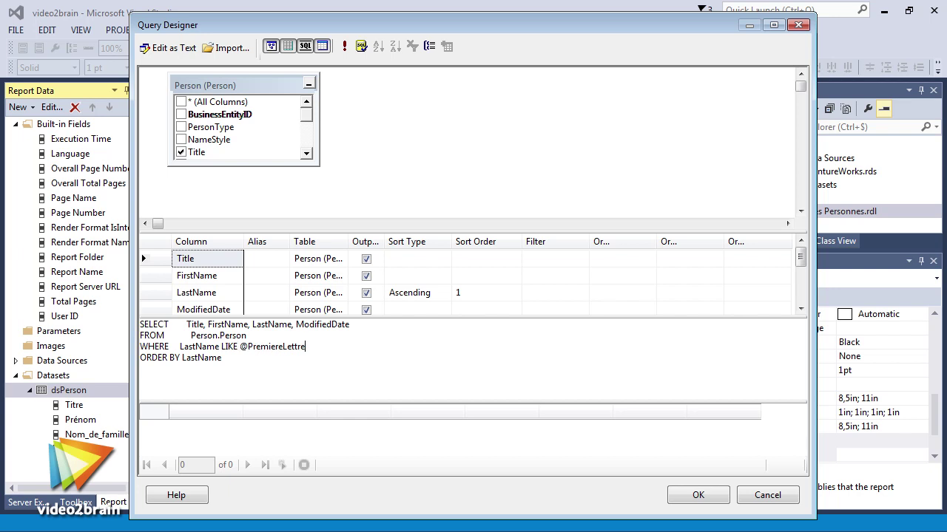
type(" + '%'")
double_click(154, 350)
double_click(208, 351)
double_click(230, 348)
left_click(241, 348)
left_click_drag(241, 349, 306, 347)
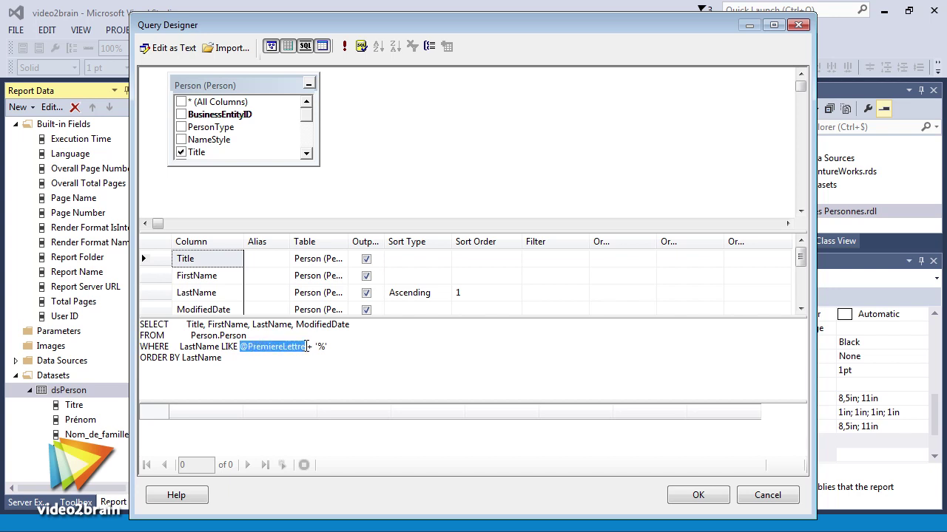
left_click(318, 345)
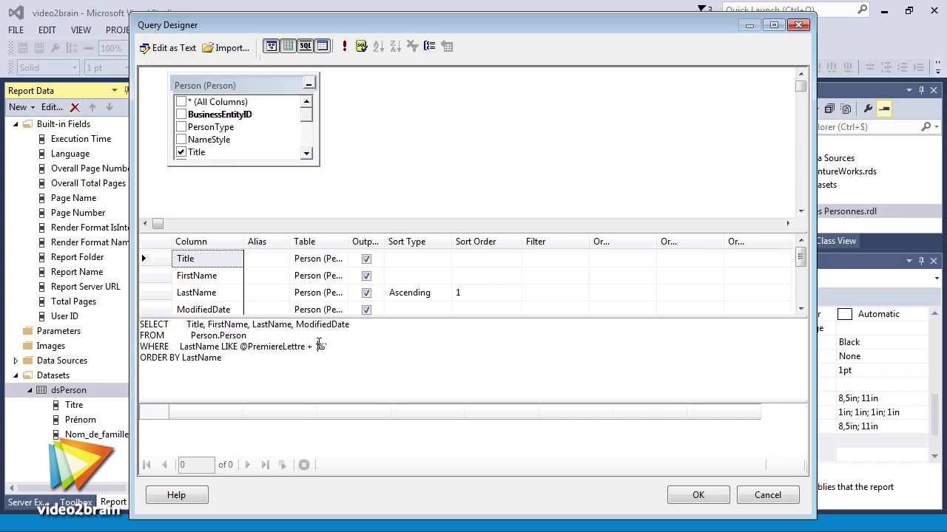
double_click(324, 345)
Step: Accept the edited query and save the report, then expand its report parameters
left_click(695, 497)
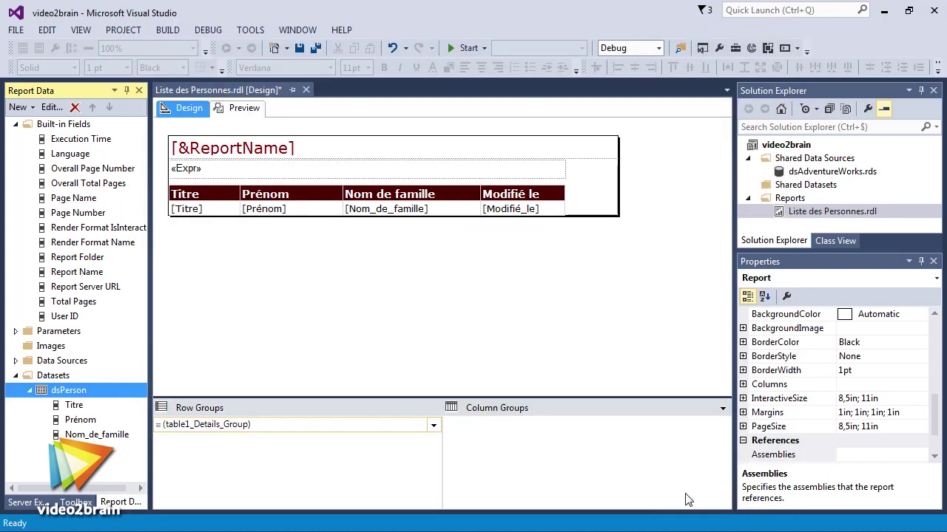
key("ctrl+s")
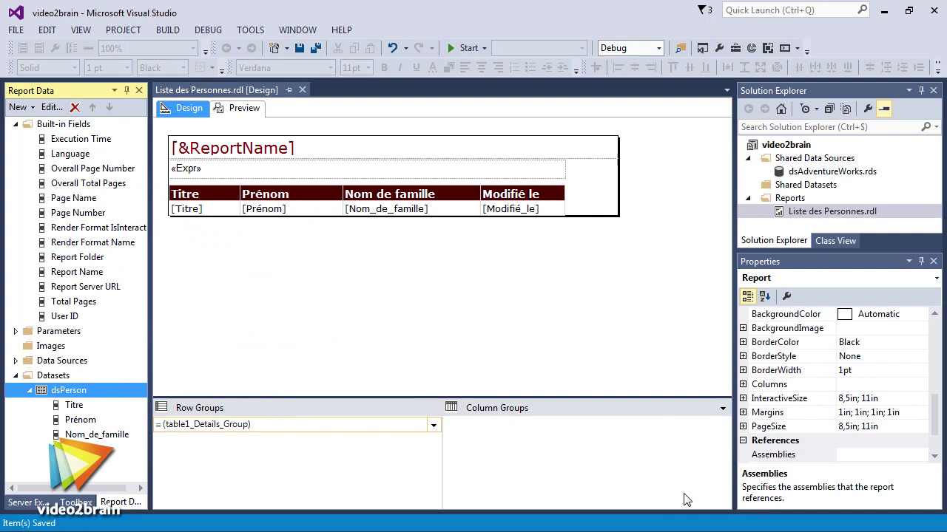
left_click(16, 332)
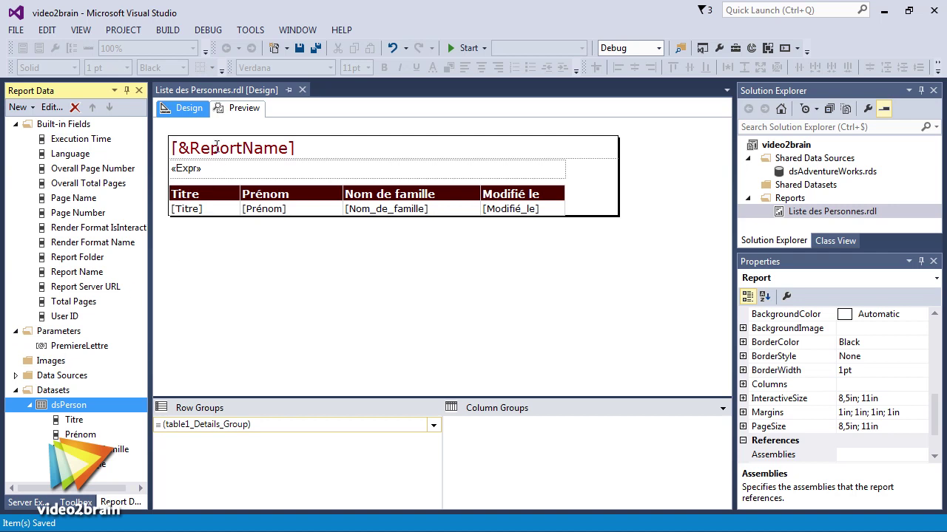
Step: Preview the report with Premiere Lettre set to A and sort it by Nom de famille in descending order
left_click(228, 112)
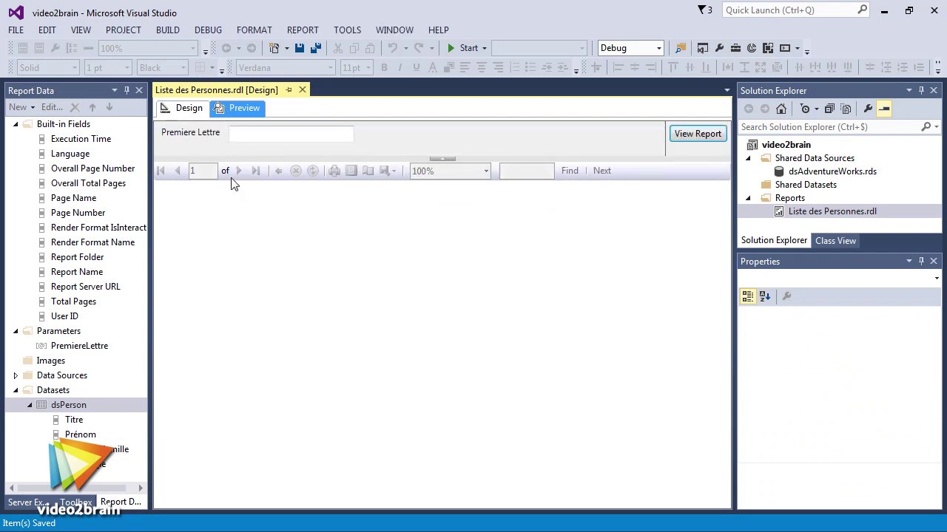
left_click(283, 134)
type("A")
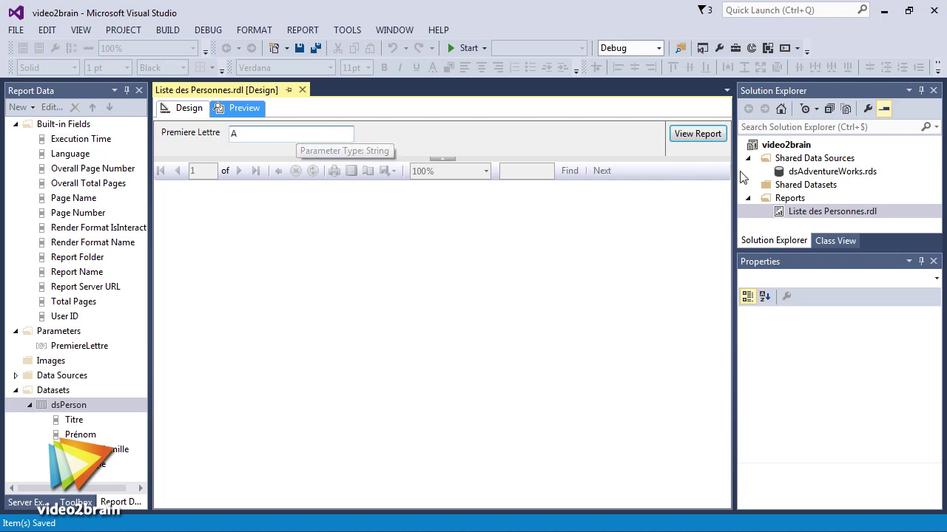
left_click(686, 136)
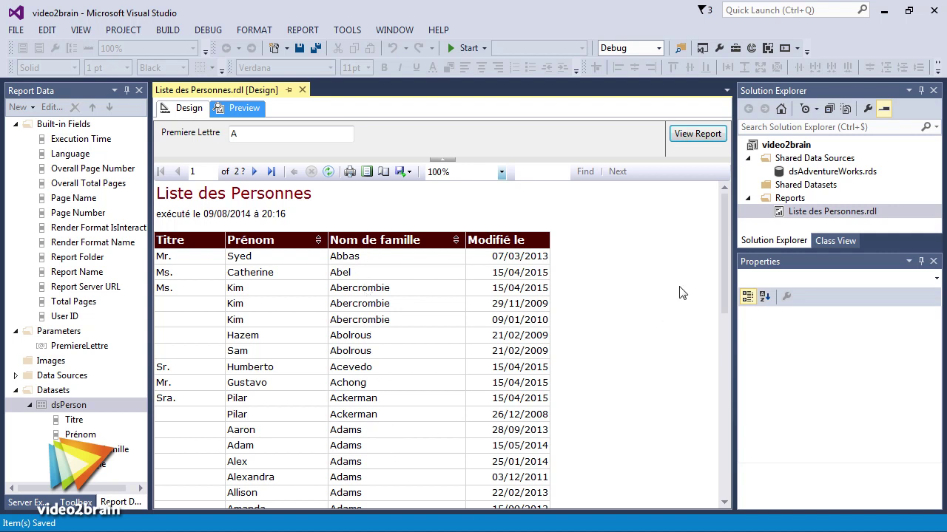
left_click(455, 241)
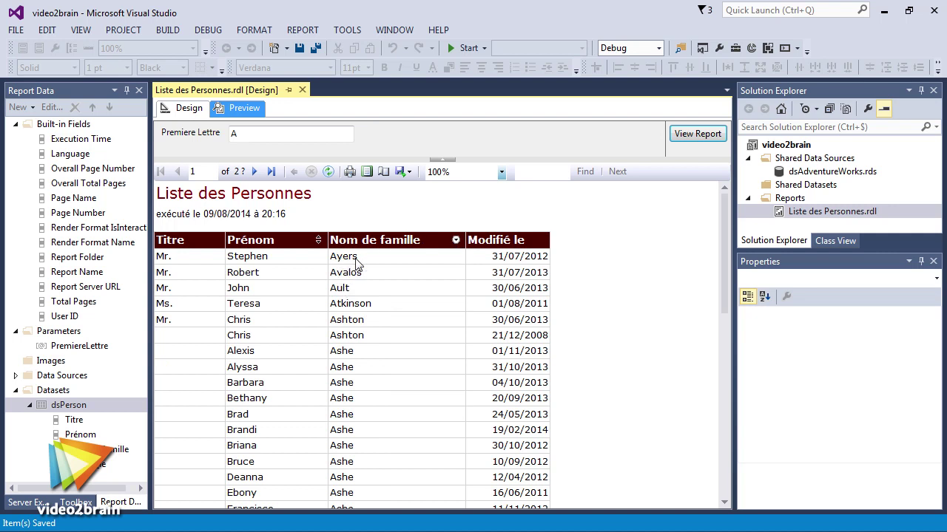
Step: Return to the report design and open the properties of the PremiereLettre parameter
left_click(56, 352)
left_click(185, 109)
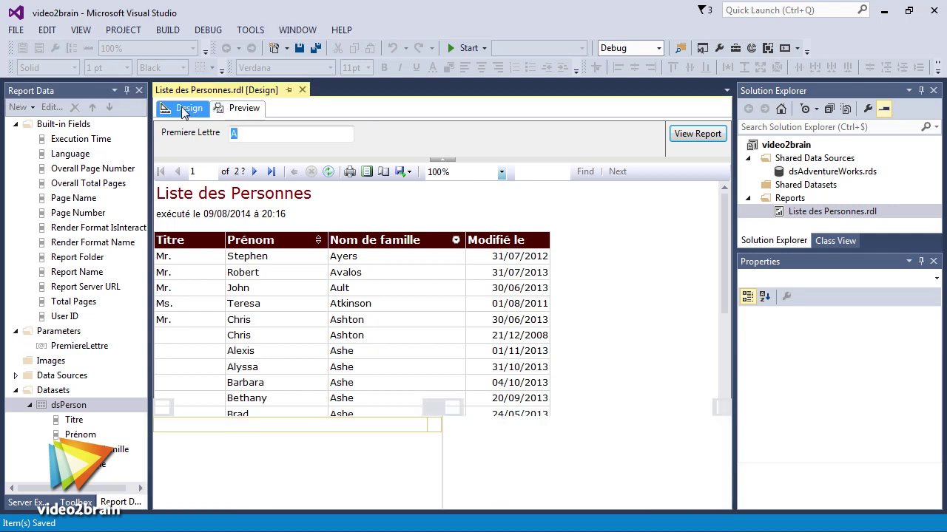
left_click(73, 353)
right_click(72, 353)
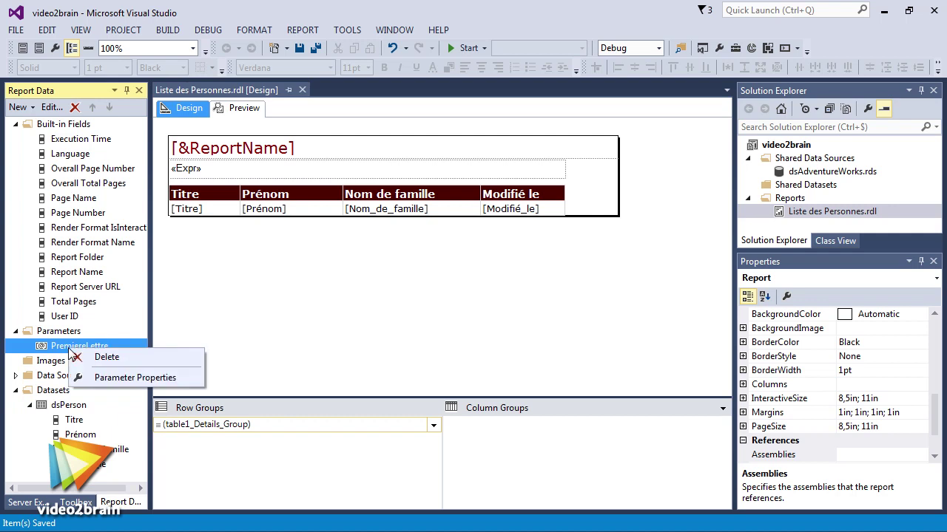
left_click(90, 378)
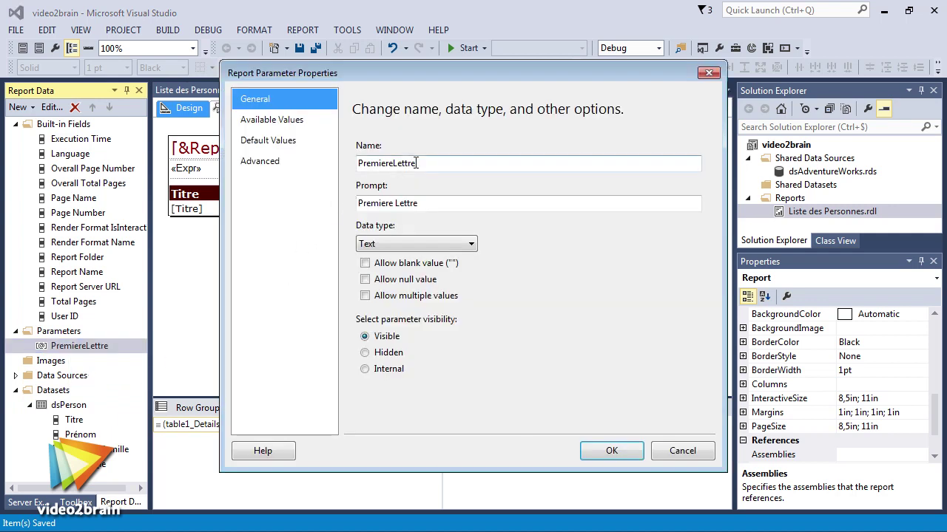
Step: Set the parameter's prompt to "Entrer la première lettre du nom" with the Text data type and accept the properties
double_click(363, 164)
left_click_drag(363, 165, 361, 164)
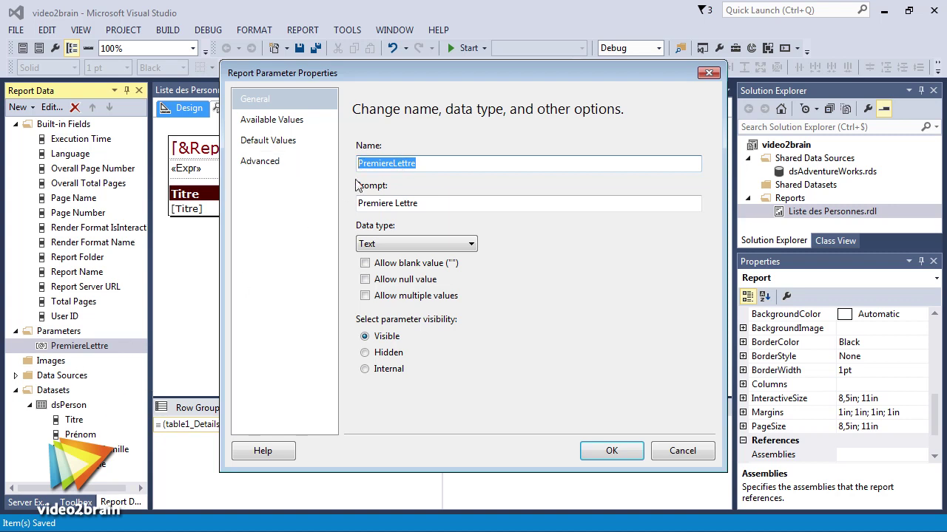
left_click(425, 201)
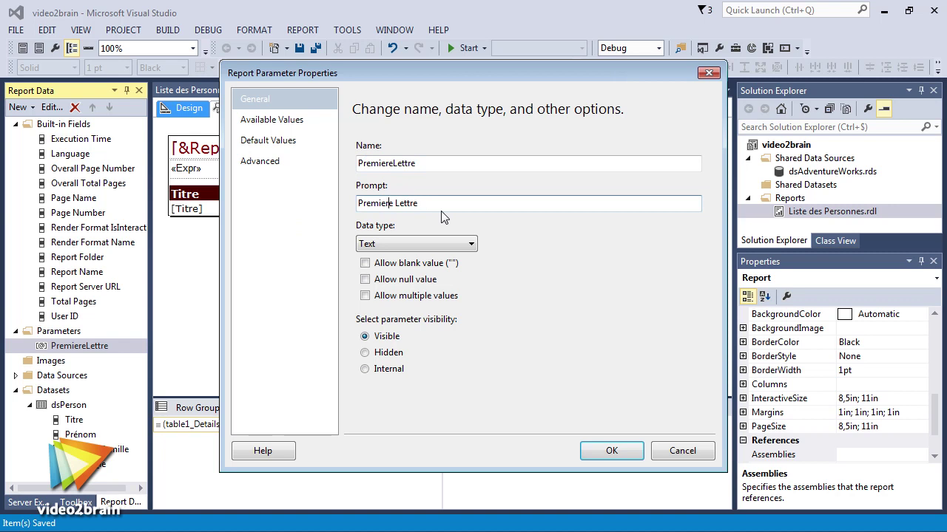
key("ctrl+a")
type("Entrer la prem")
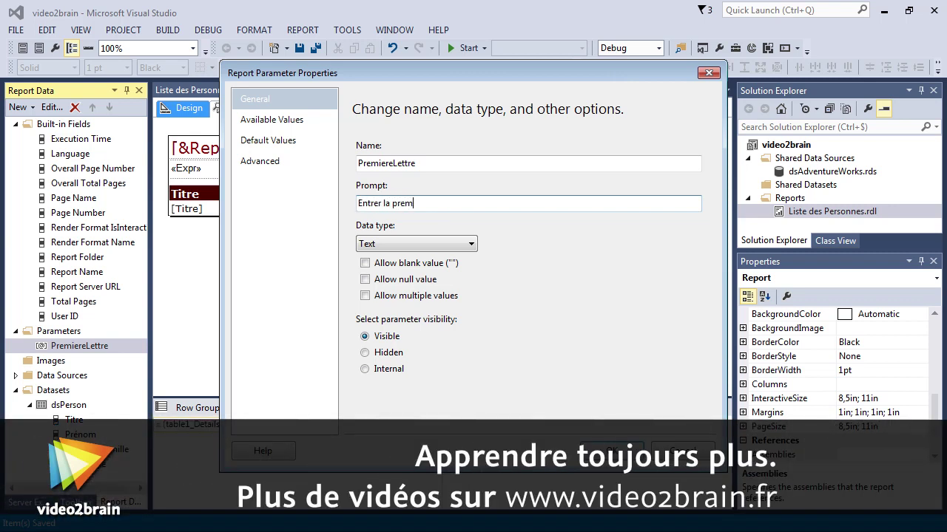
type("ière lettre du nom")
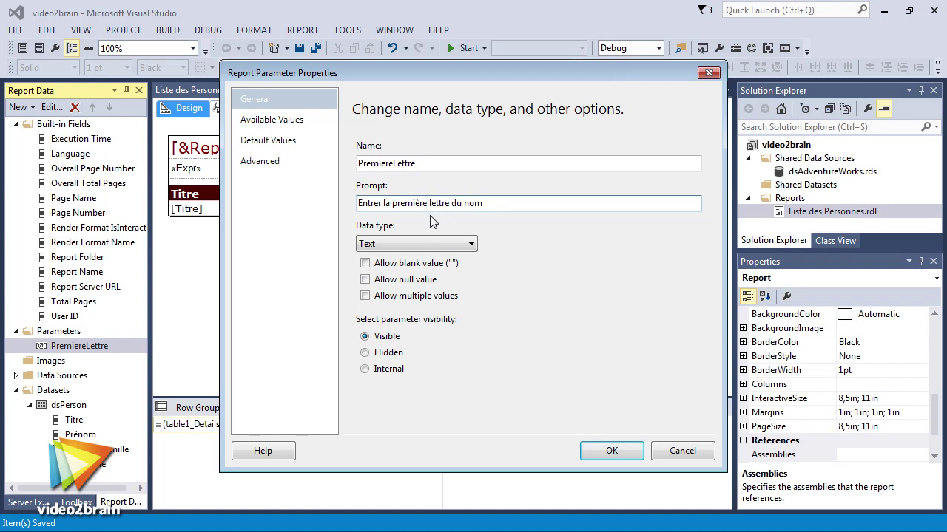
left_click(399, 244)
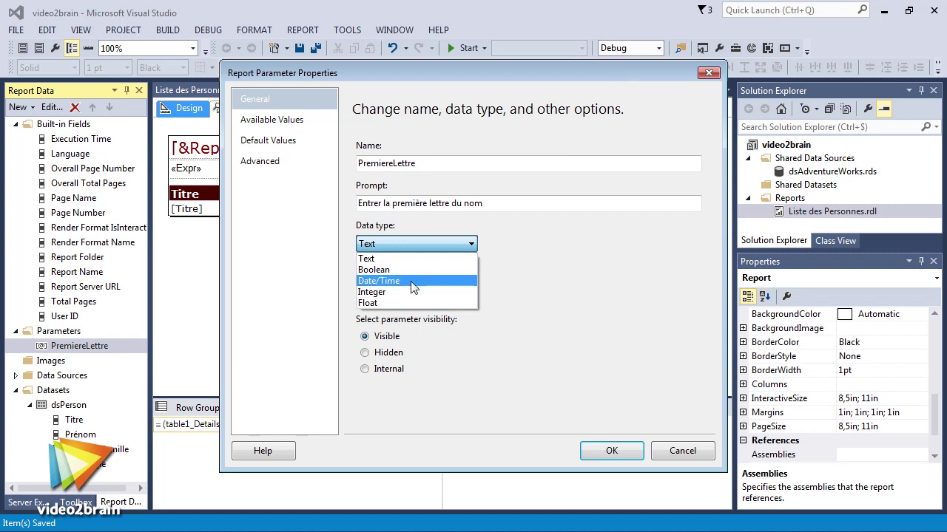
left_click(452, 258)
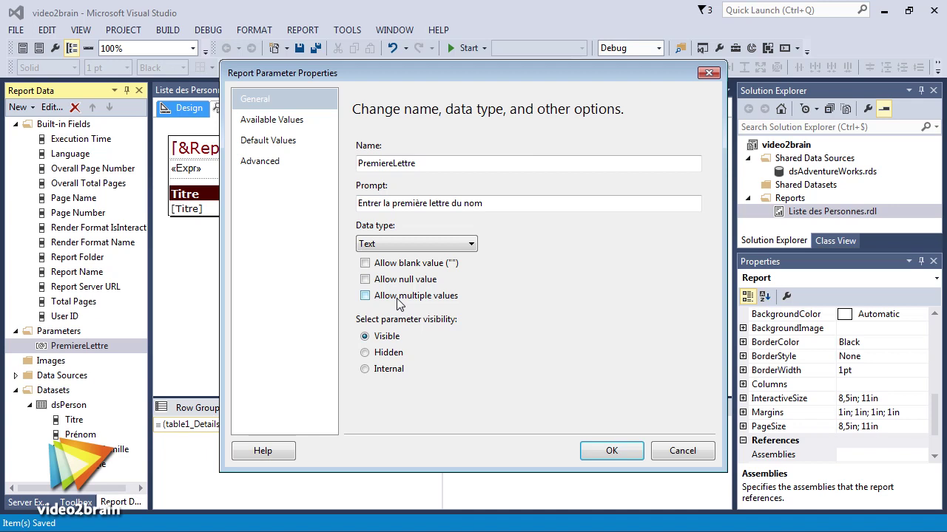
left_click(612, 451)
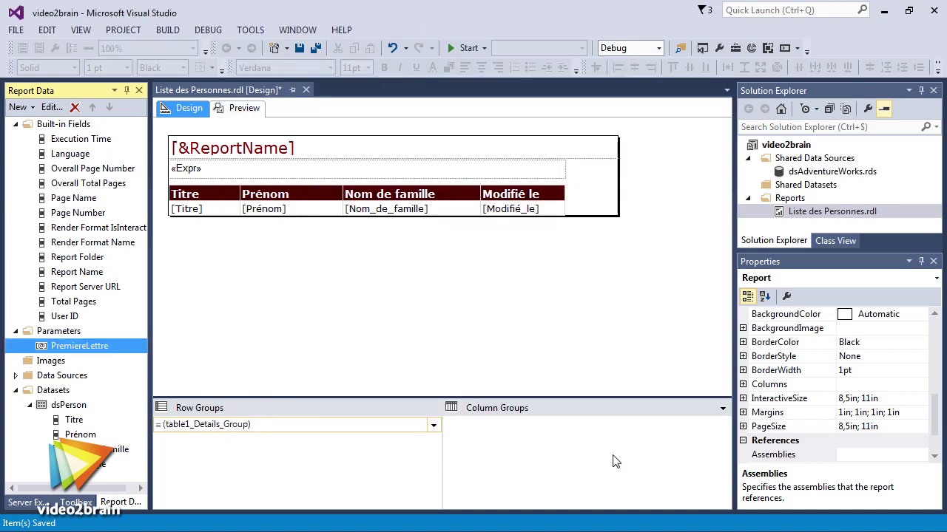
Step: Preview the report with its new parameter prompt and run it
left_click(230, 109)
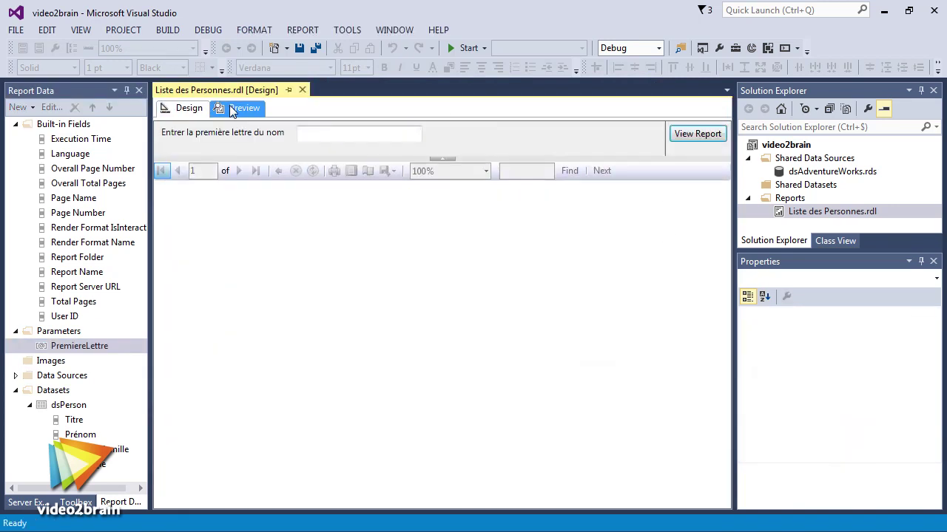
left_click(300, 131)
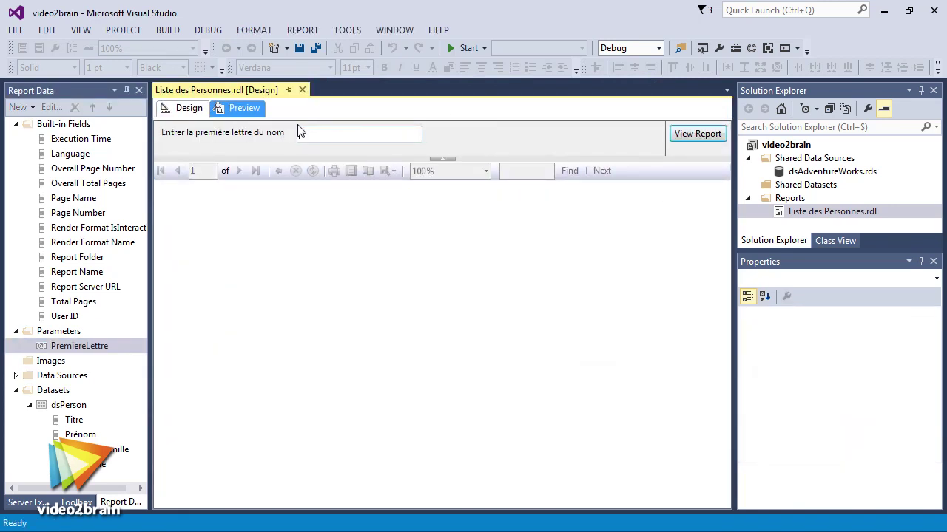
left_click(693, 134)
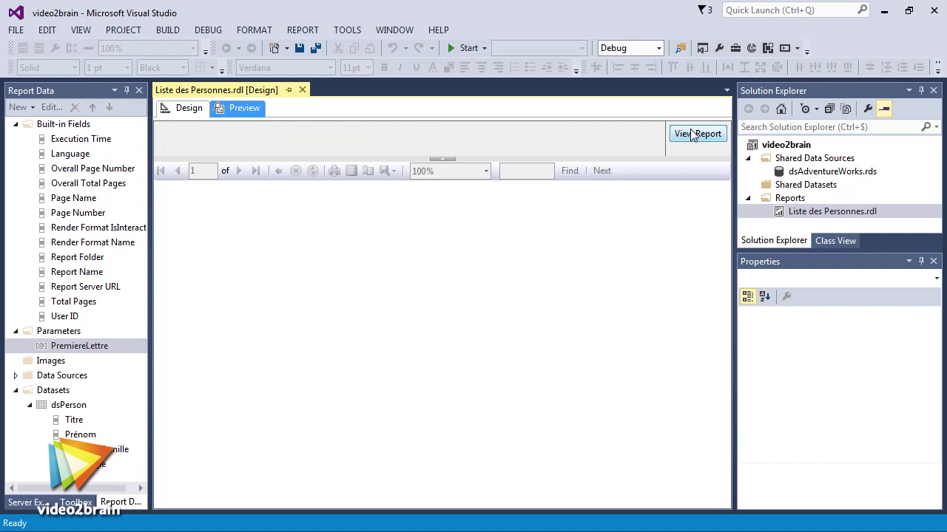